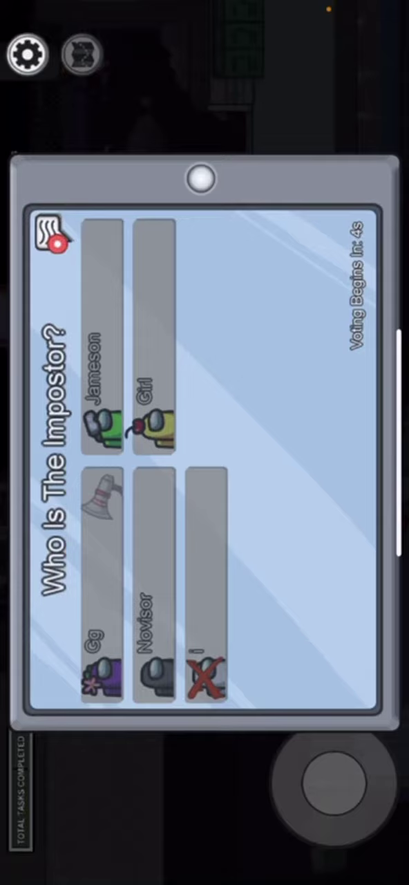
Open the meeting chat and keep editing the 'Gg is' draft, briefly hiding the keyboard to read messages.
click(51, 235)
text(Gg is)
click(346, 498)
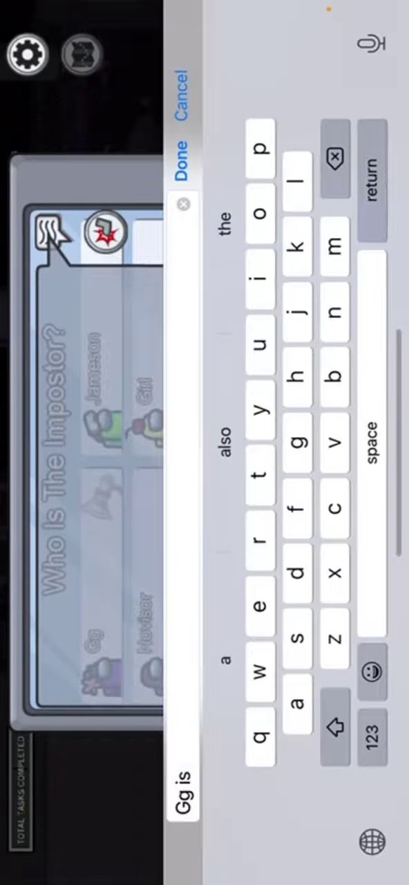
click(181, 160)
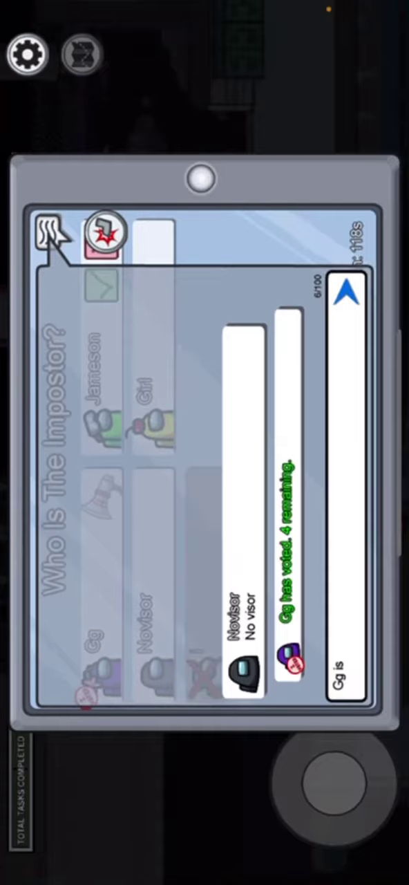
click(346, 498)
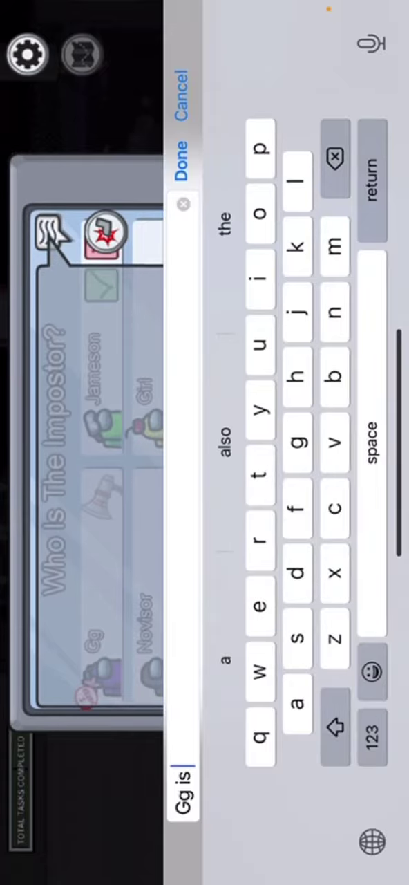